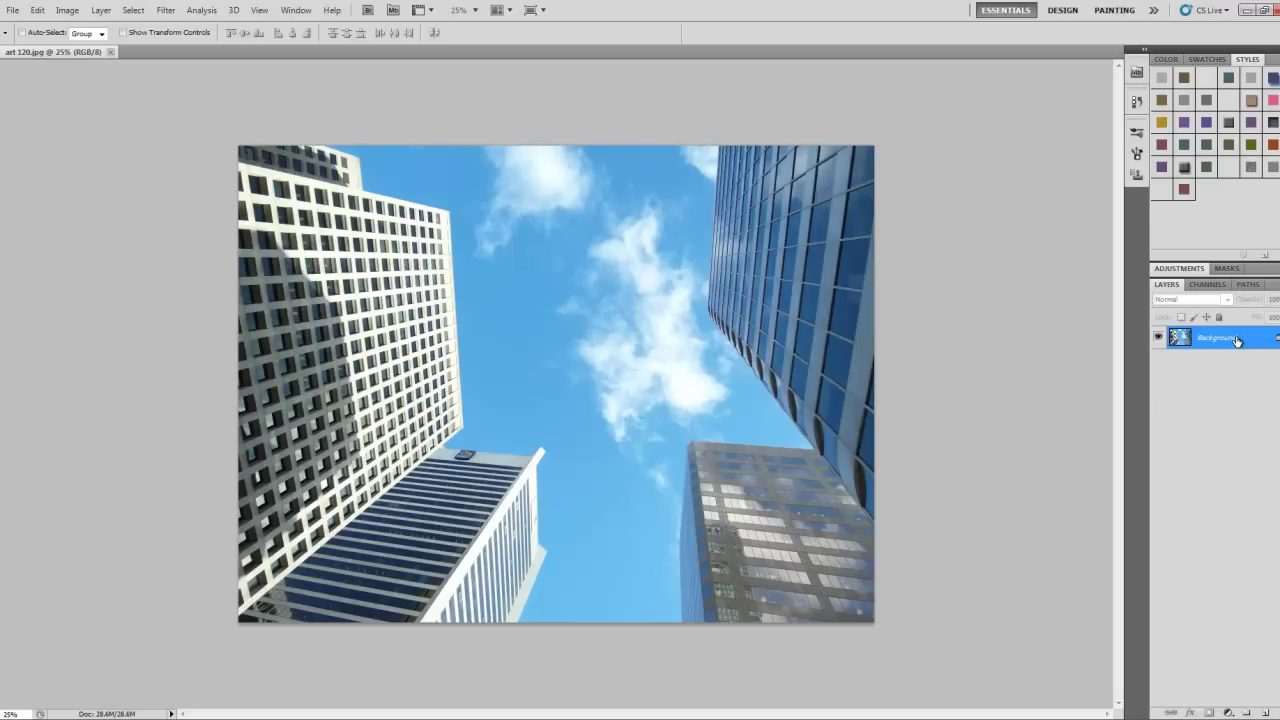
# Create a 'Background copy' layer and start an Edit > Transform > Warp on it
pyautogui.rightClick(1237, 341)
pyautogui.click(1223, 369)
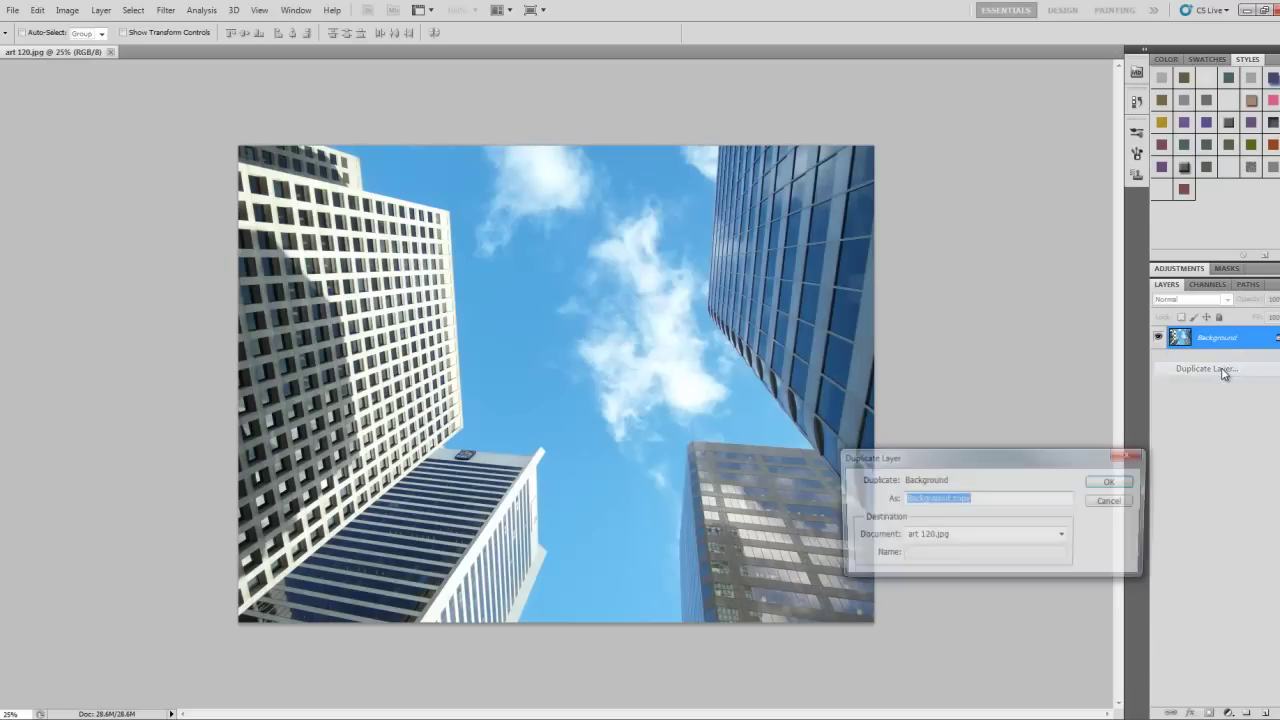
pyautogui.click(1126, 481)
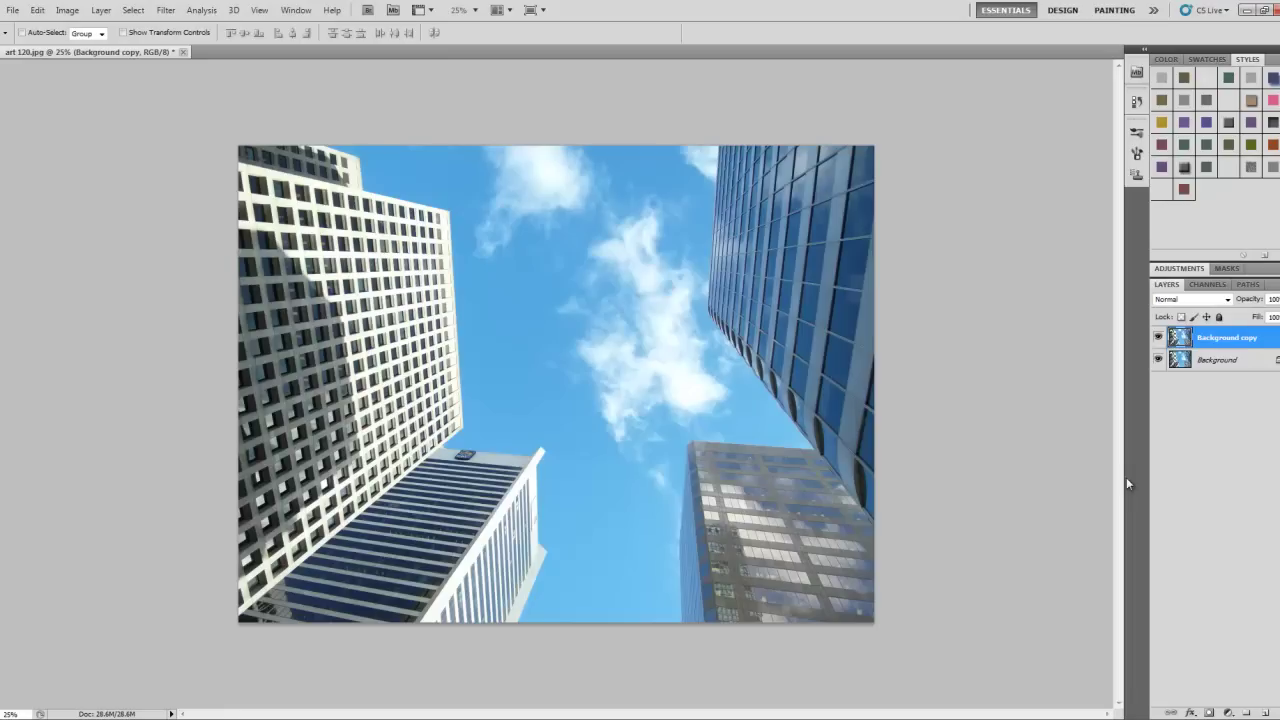
pyautogui.click(38, 11)
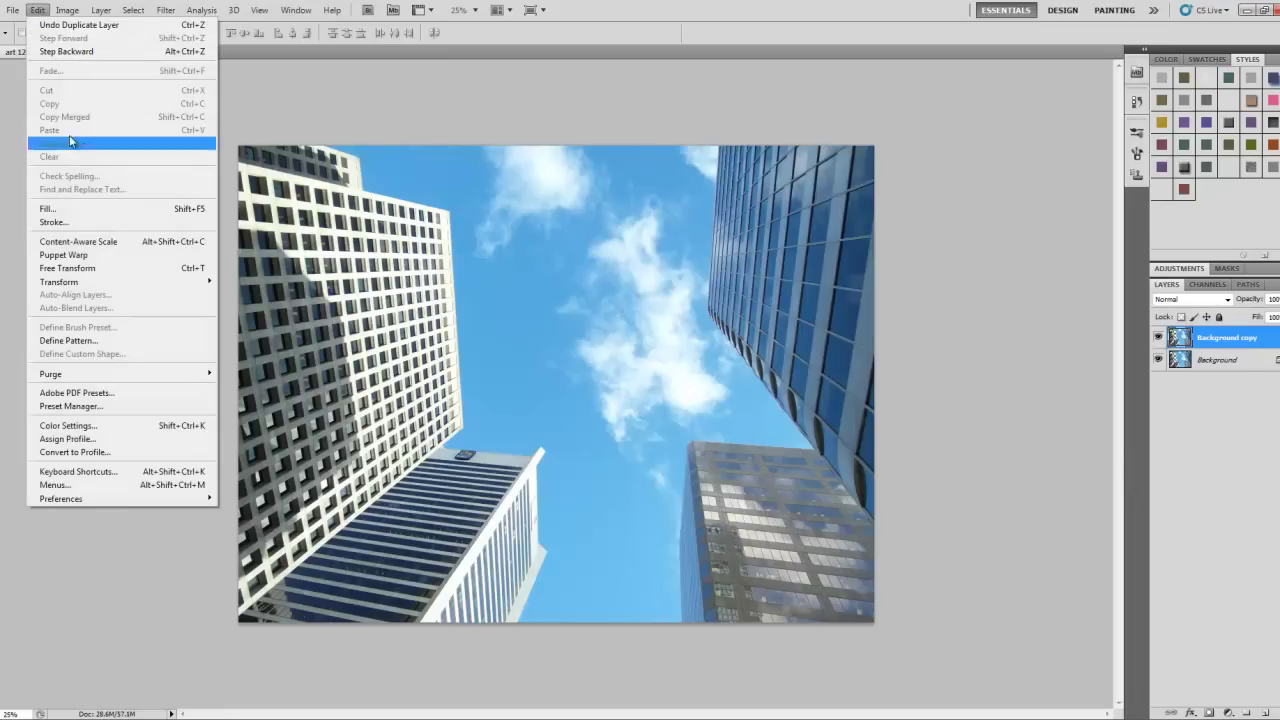
pyautogui.moveTo(100, 282)
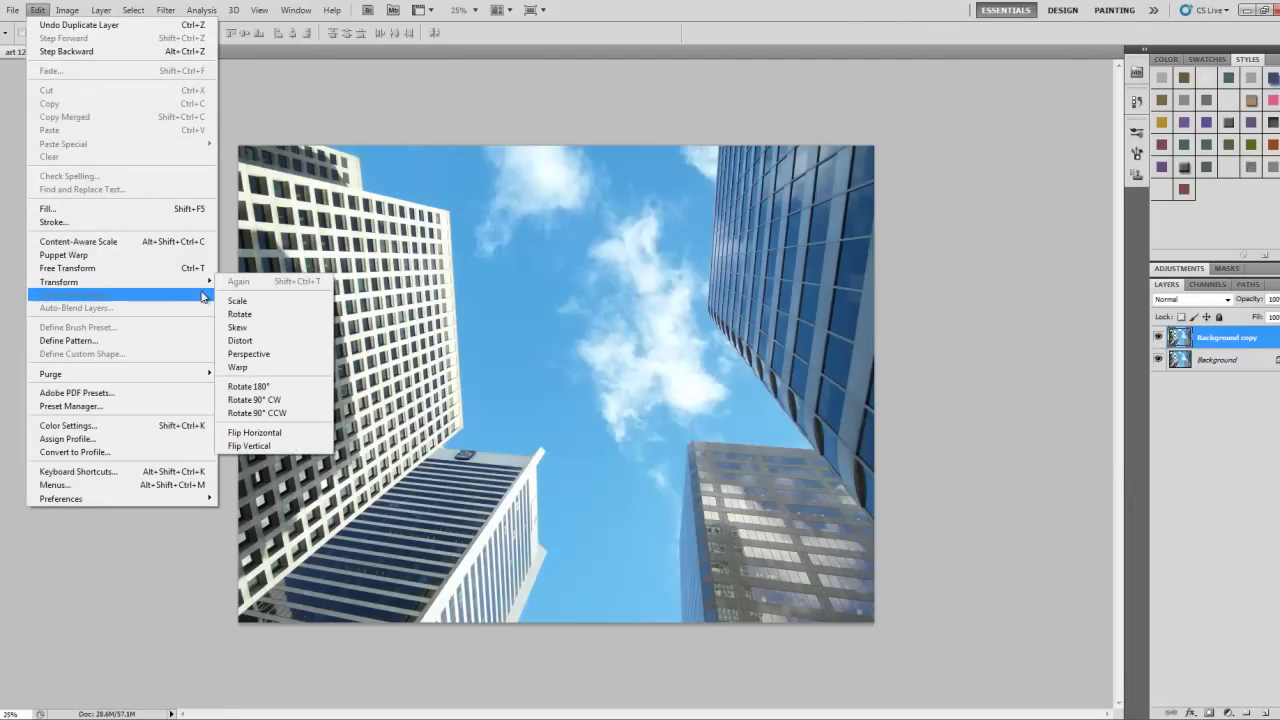
pyautogui.click(260, 368)
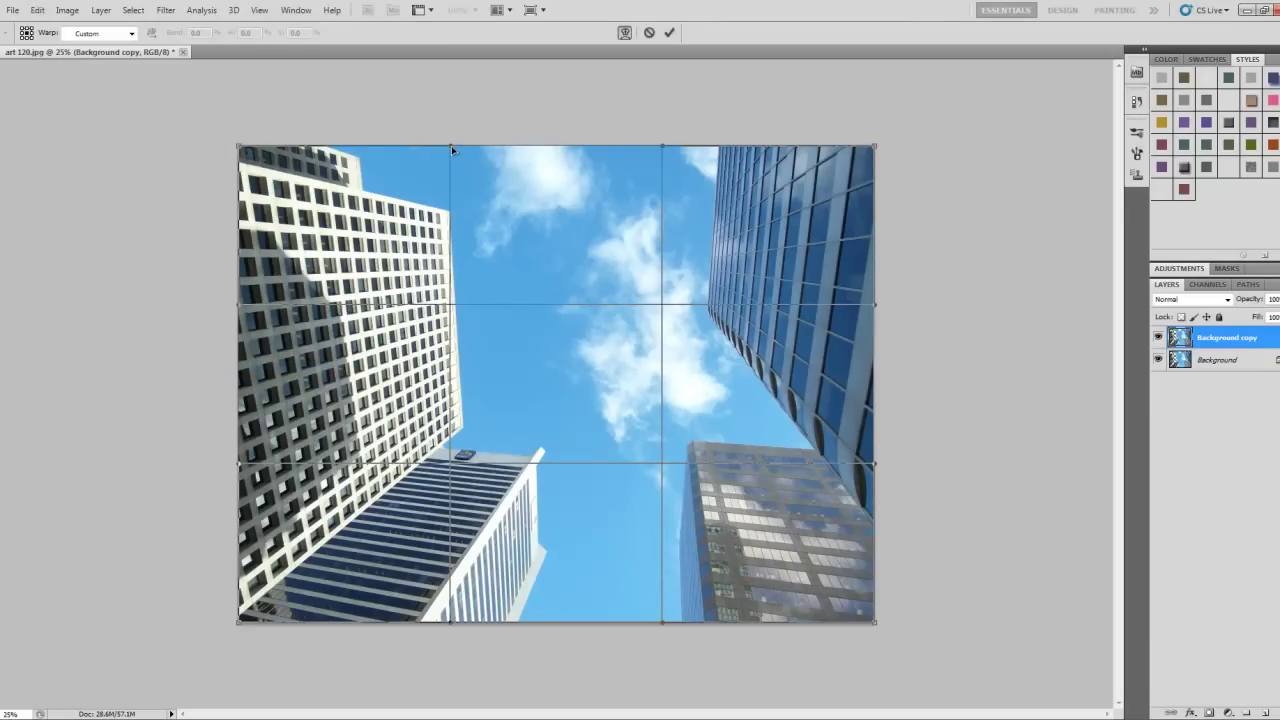
# Drag the warp grid's edges and intersections to bend the skyscrapers into a bulging fisheye curve
pyautogui.moveTo(451, 145); pyautogui.dragTo(493, 147)
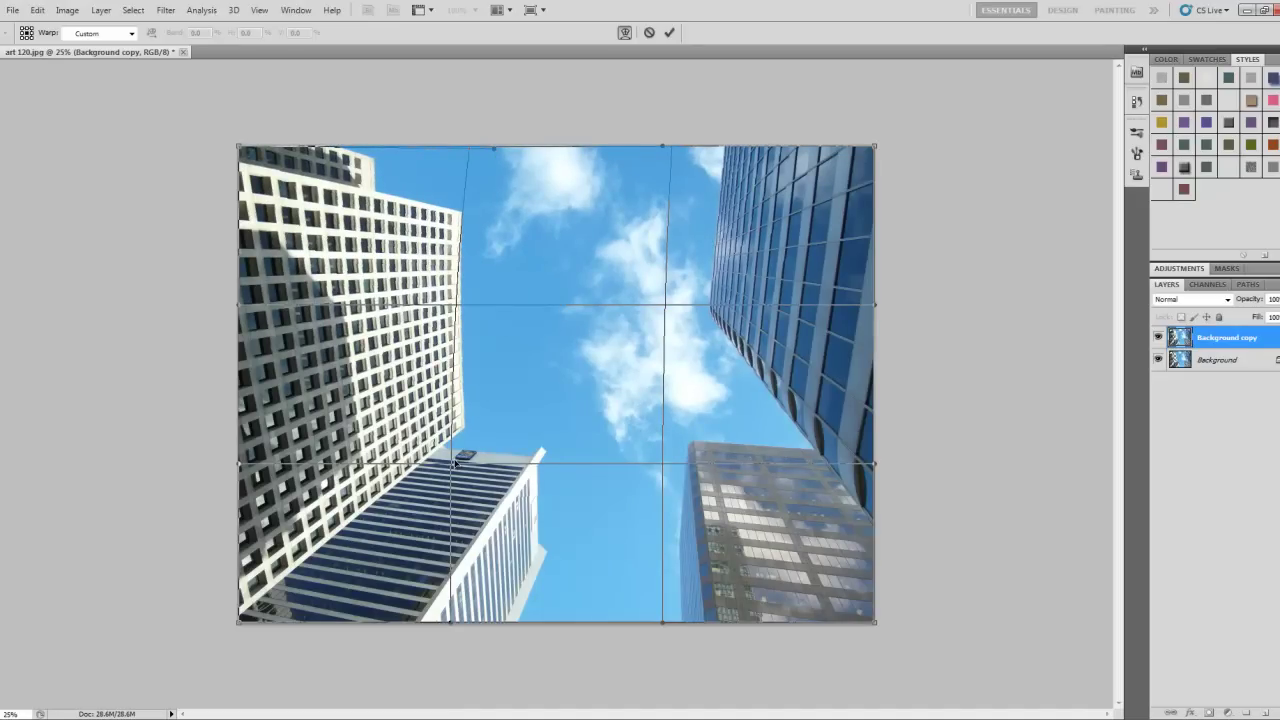
pyautogui.moveTo(452, 465); pyautogui.dragTo(470, 432)
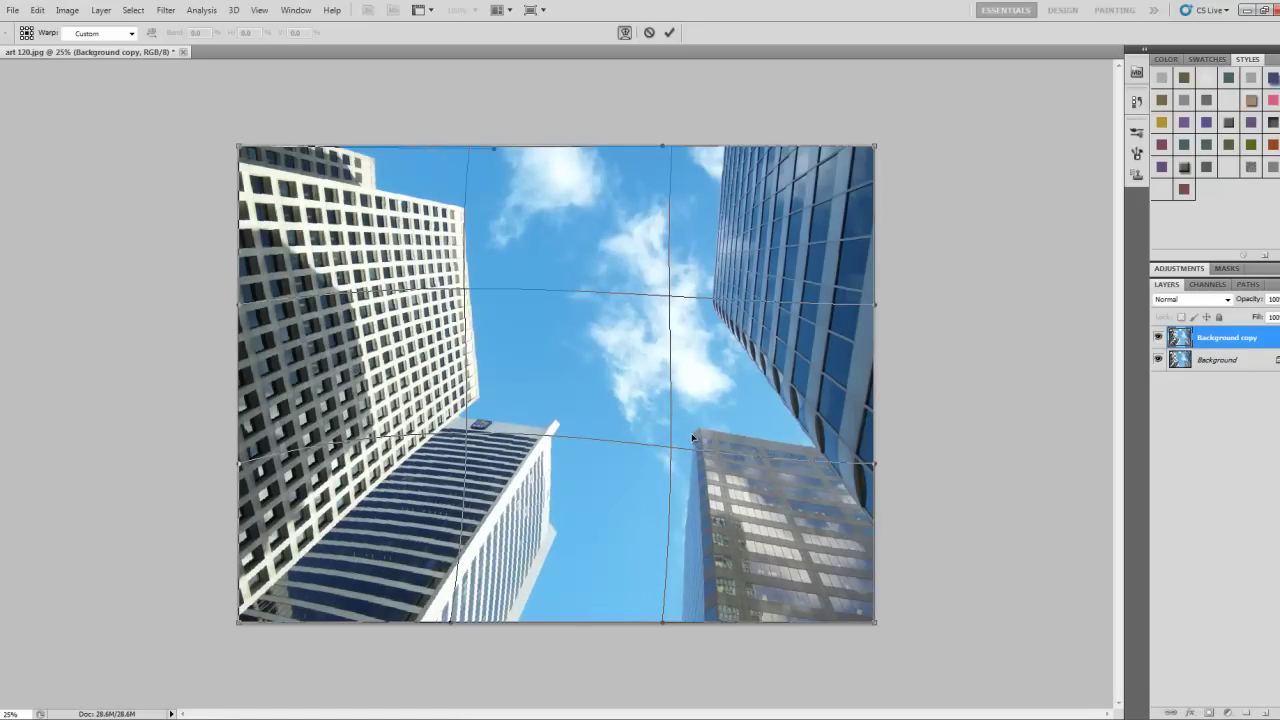
pyautogui.moveTo(692, 437)
pyautogui.mouseDown()
pyautogui.moveTo(659, 385)
pyautogui.moveTo(643, 384)
pyautogui.mouseUp()
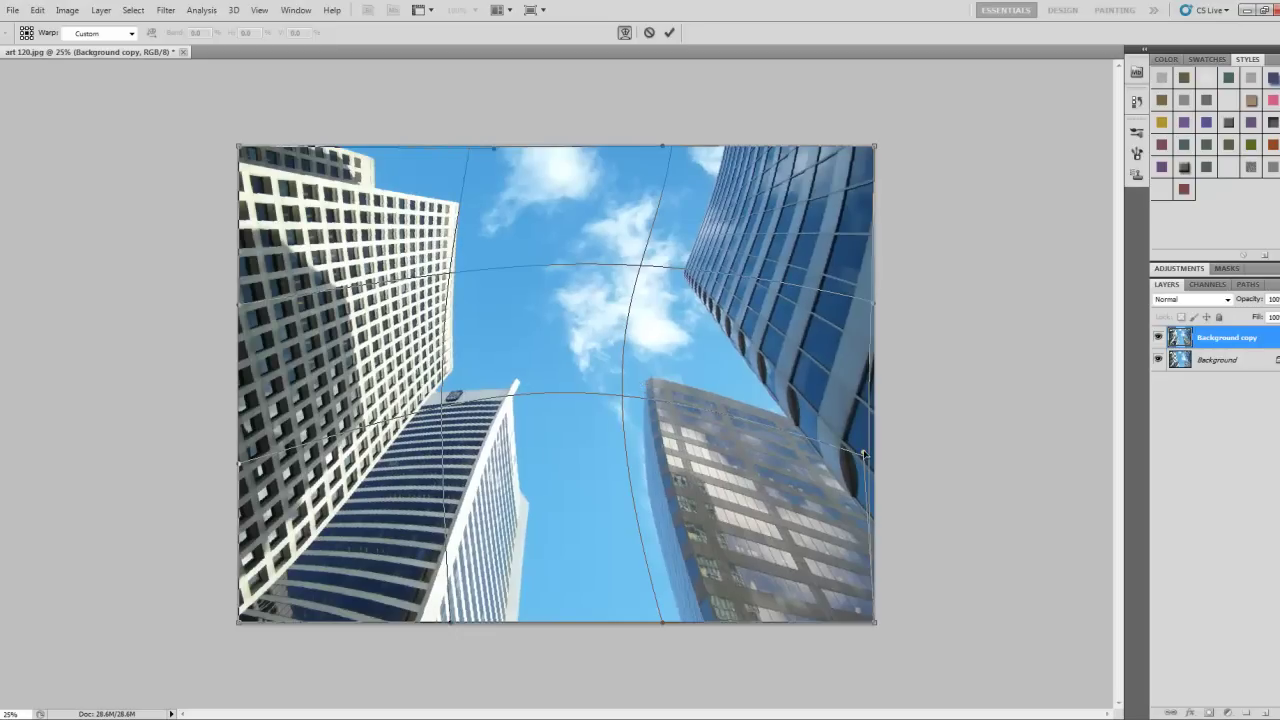
pyautogui.moveTo(863, 452); pyautogui.dragTo(874, 451)
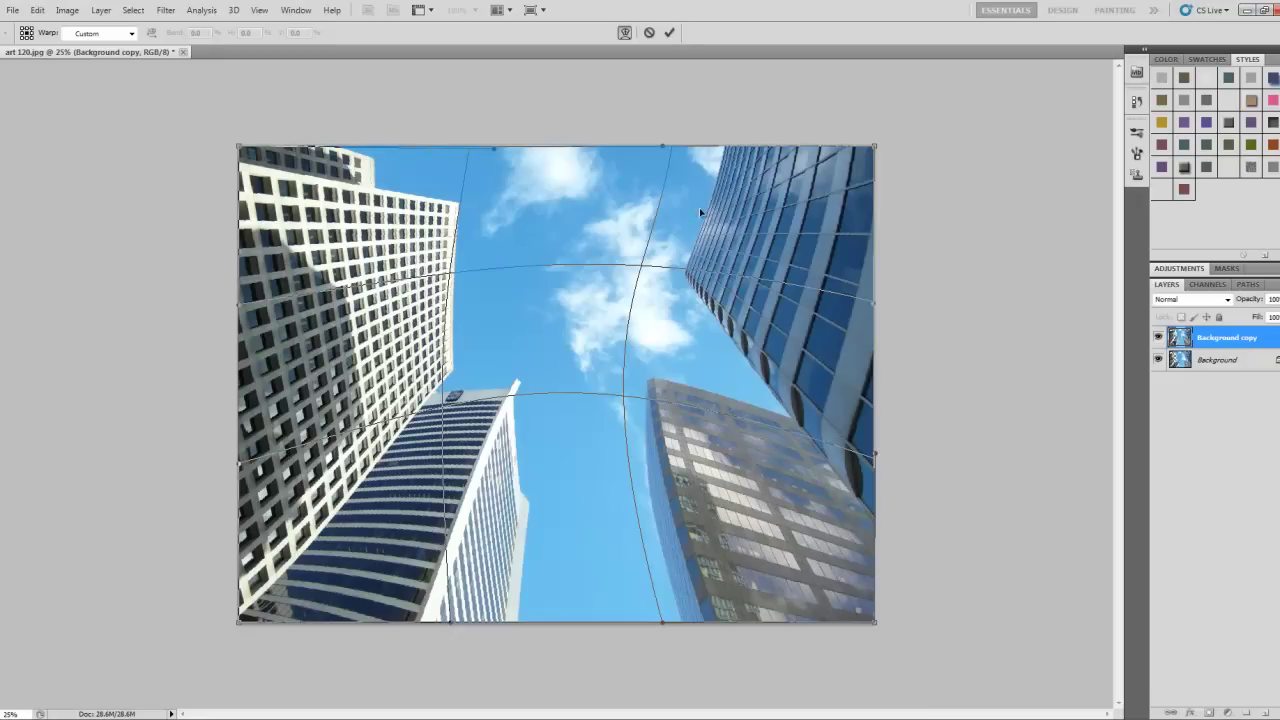
pyautogui.moveTo(696, 258); pyautogui.dragTo(681, 242)
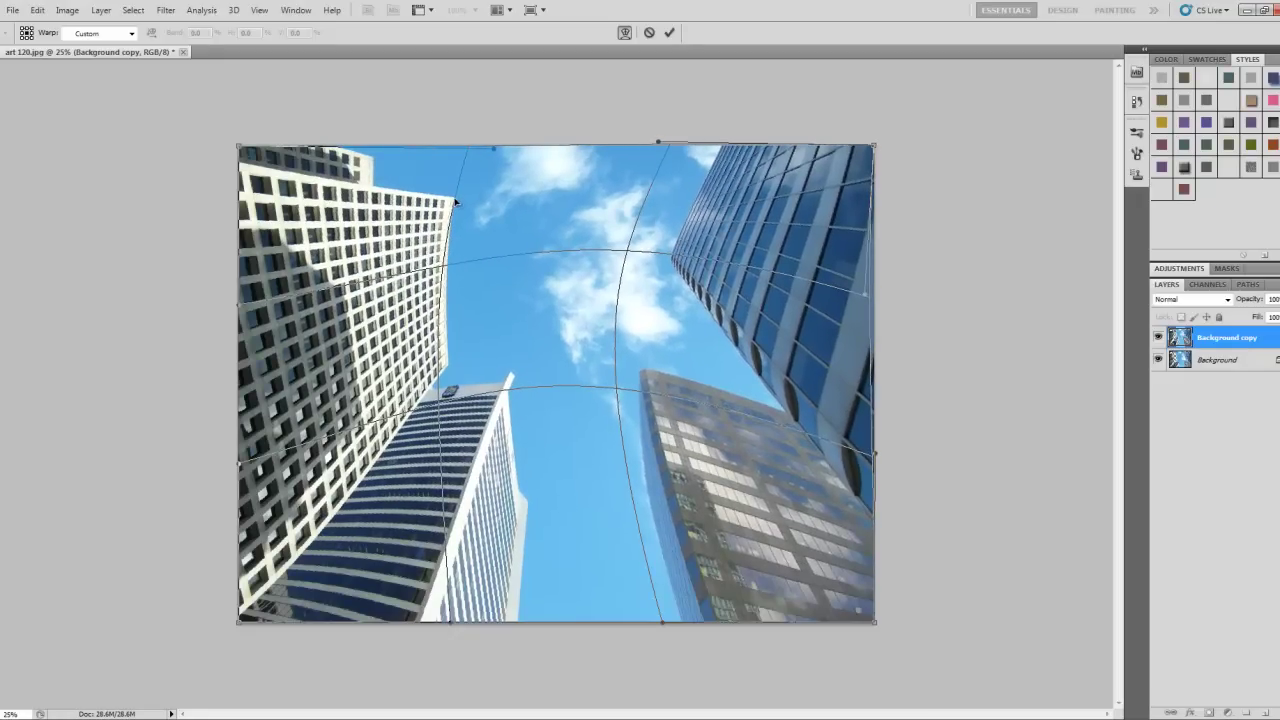
pyautogui.moveTo(455, 202); pyautogui.dragTo(493, 202)
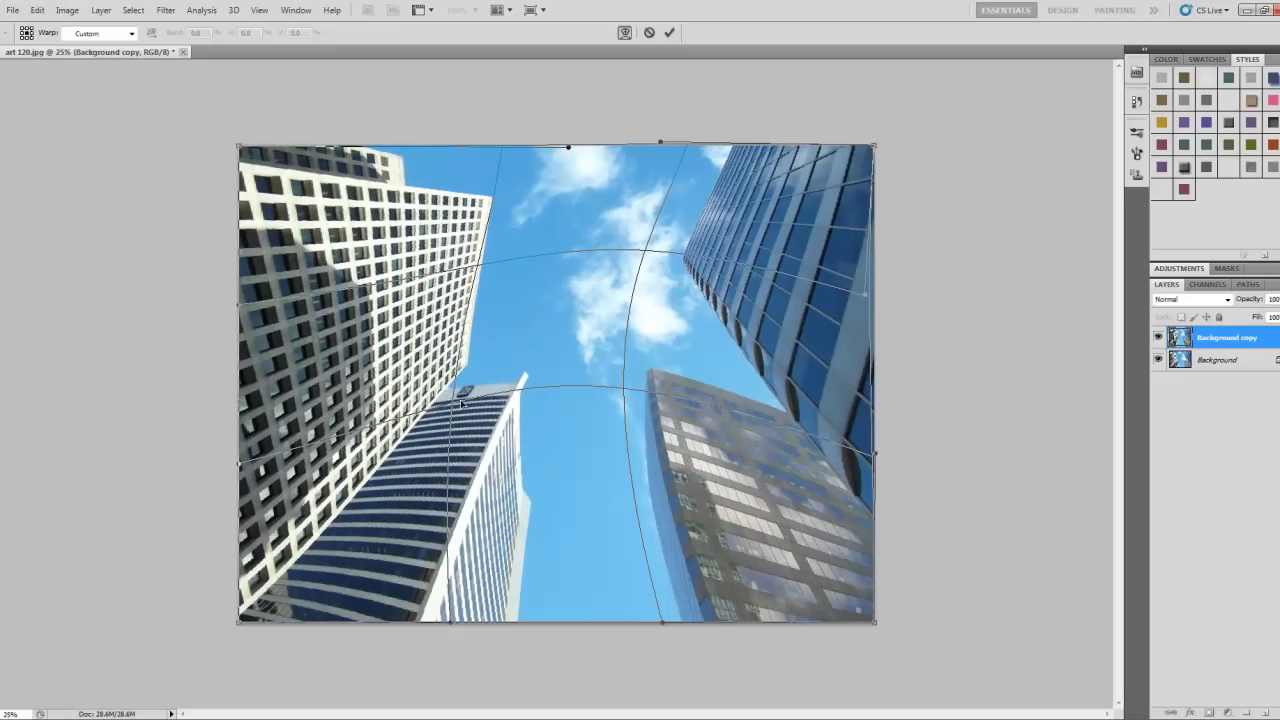
pyautogui.moveTo(465, 405); pyautogui.dragTo(473, 379)
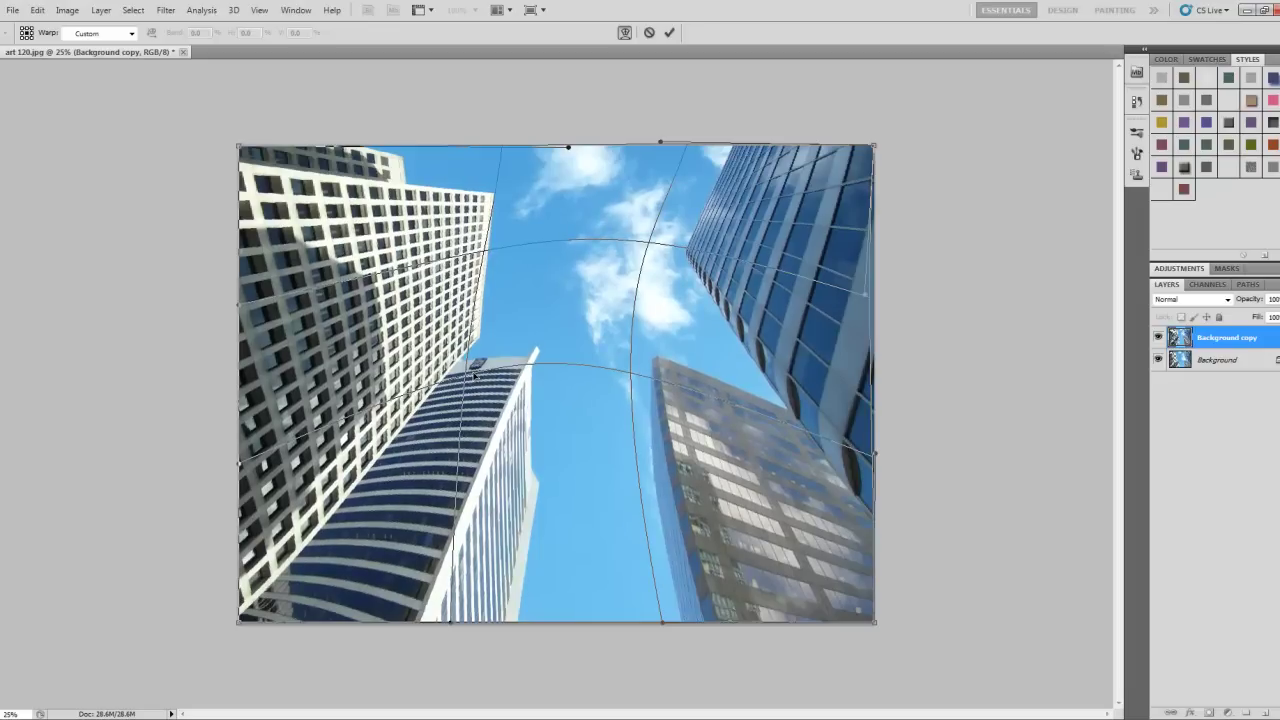
pyautogui.moveTo(682, 234); pyautogui.dragTo(667, 245)
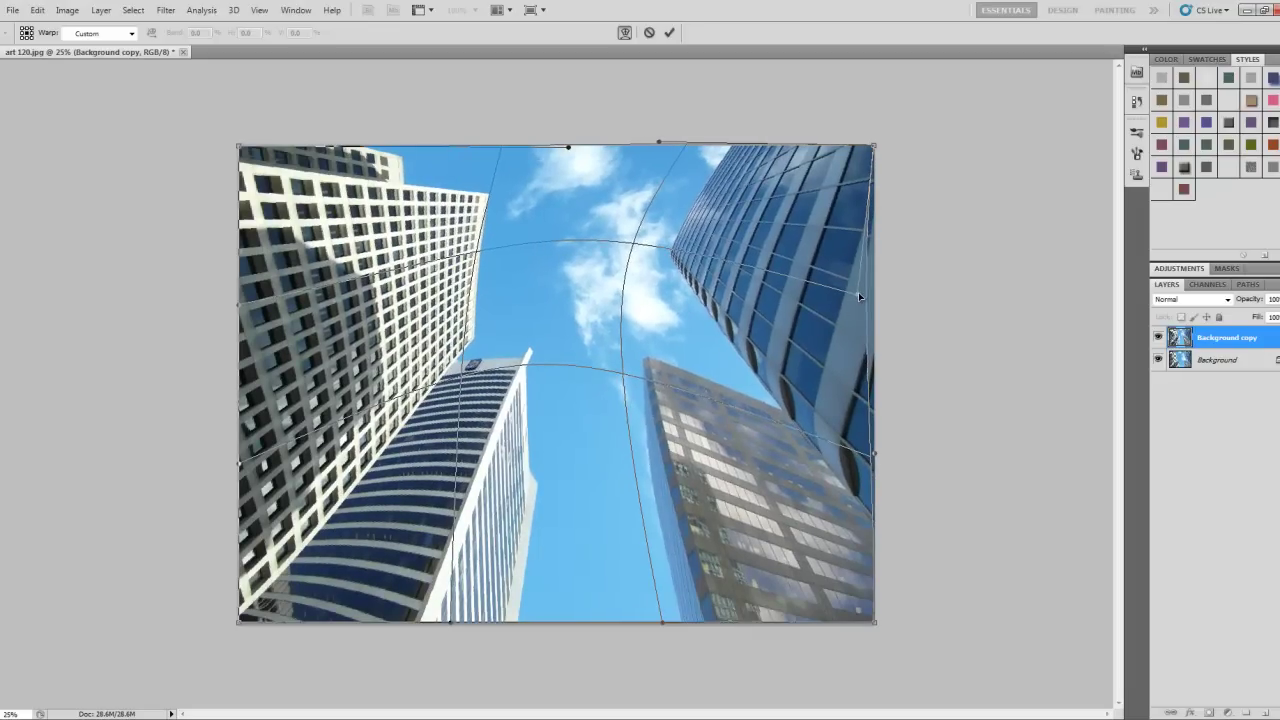
pyautogui.moveTo(858, 292); pyautogui.dragTo(867, 294)
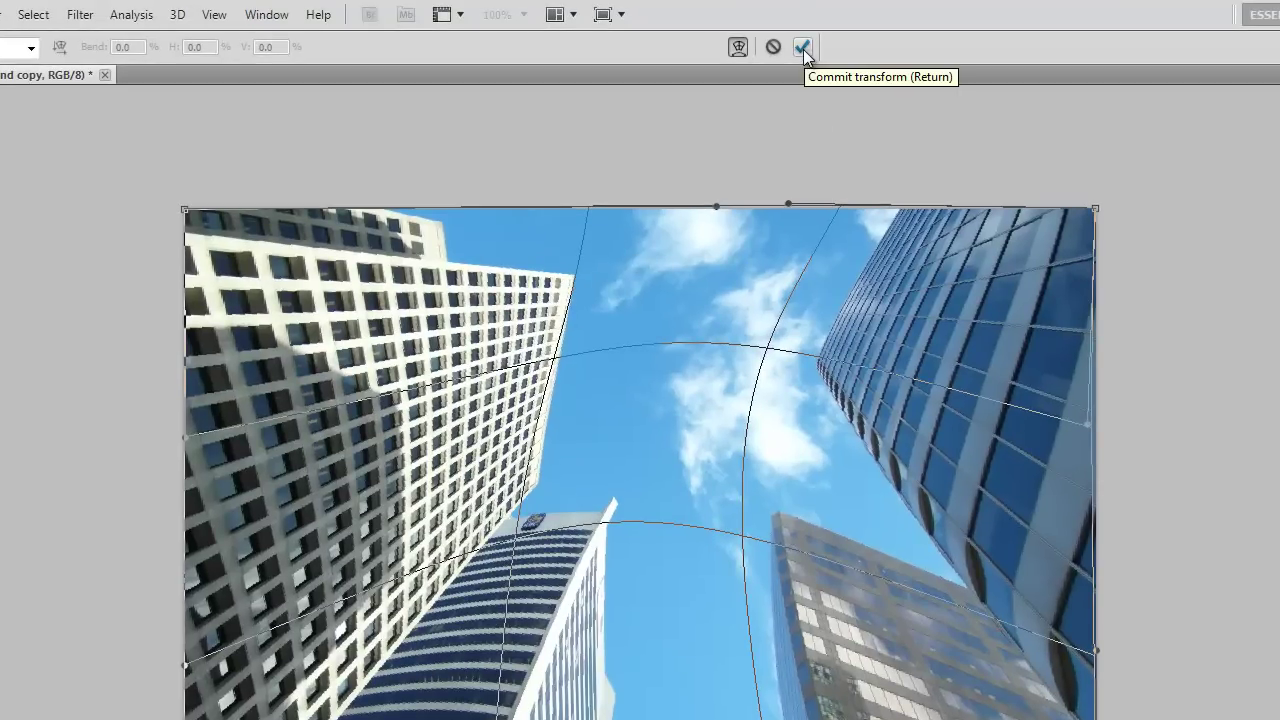
# Commit the warp and merge the Background copy down into the Background
pyautogui.click(803, 49)
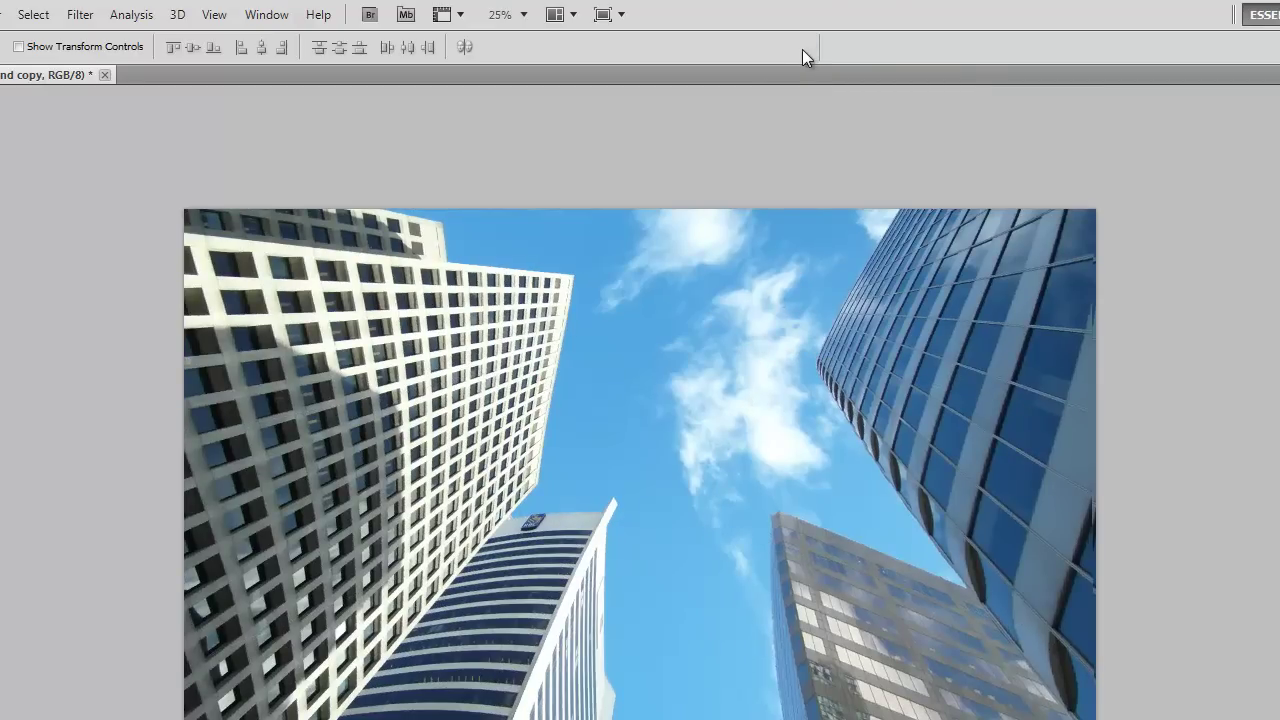
pyautogui.click(69, 18)
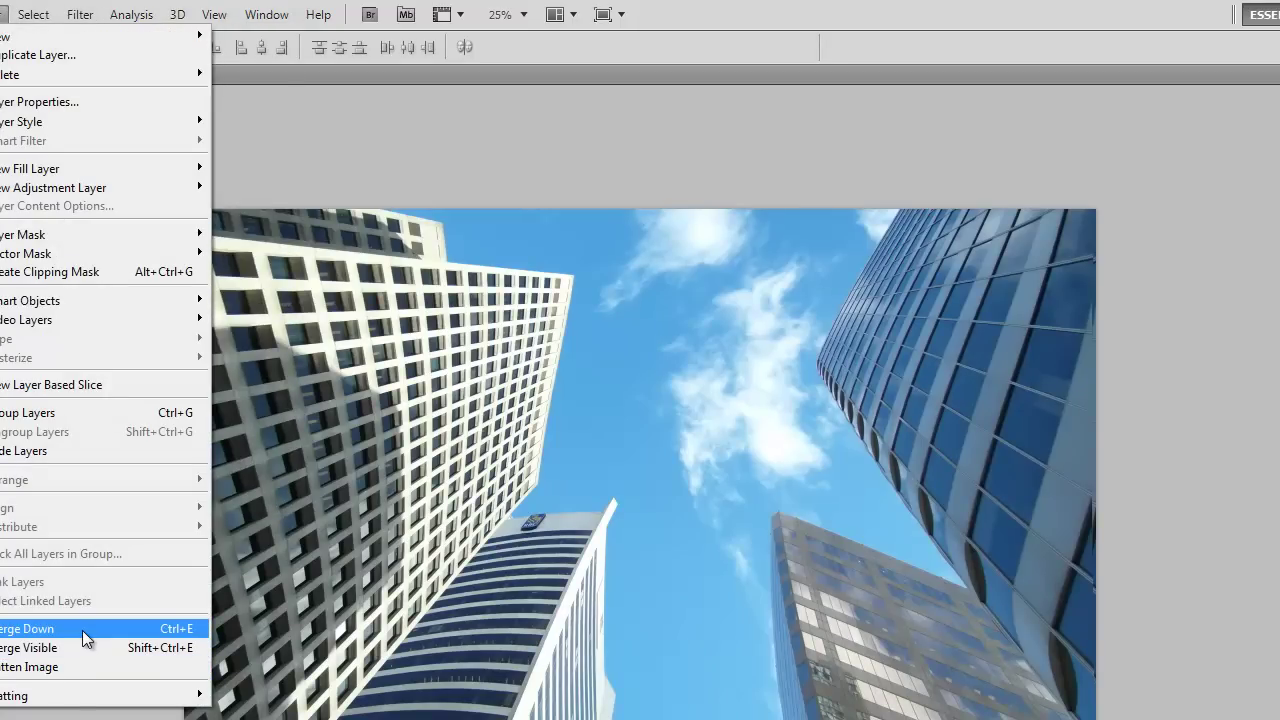
pyautogui.click(78, 632)
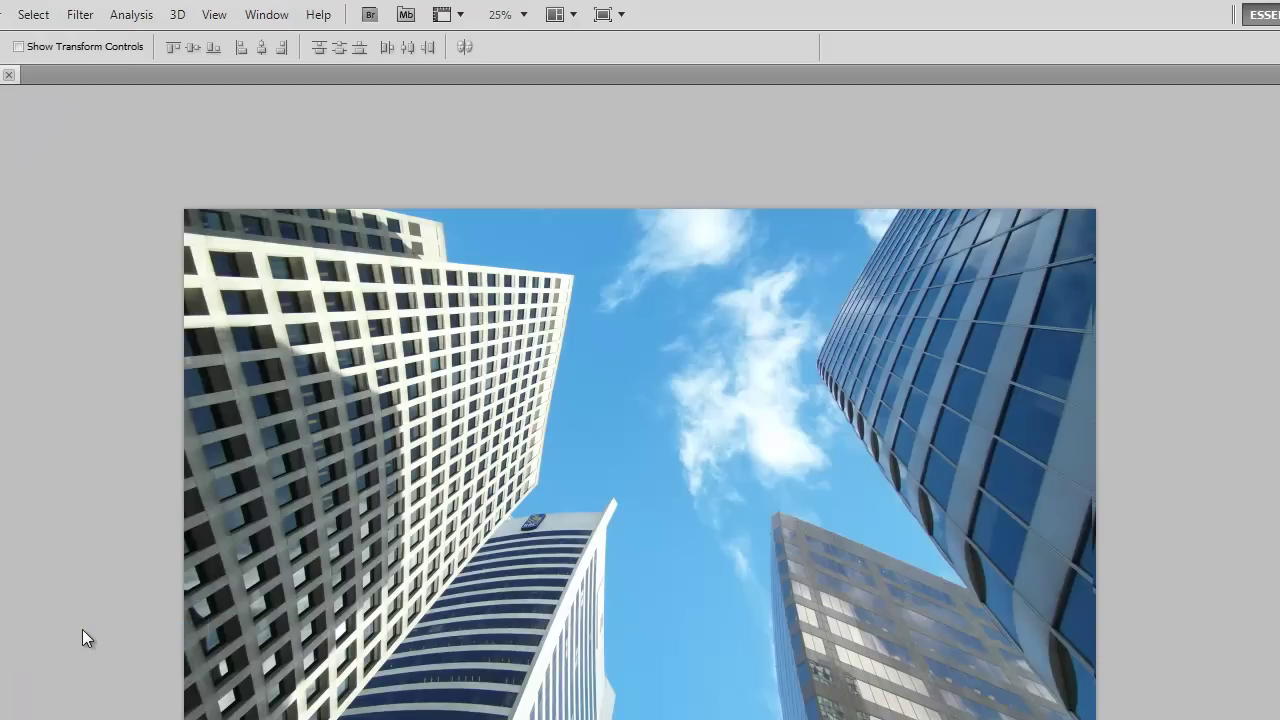
# Apply Topaz Adjust 4's Dark - Ghostly preset to the warped skyline
pyautogui.click(78, 14)
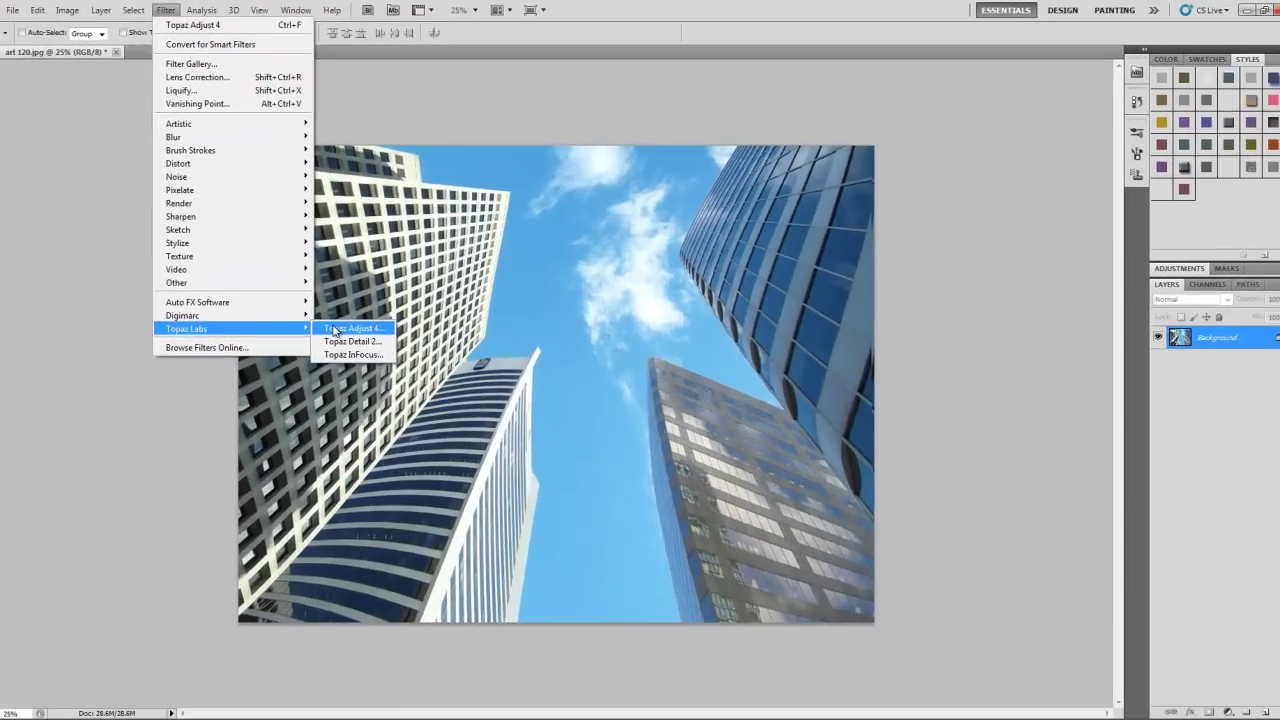
pyautogui.moveTo(110, 471)
pyautogui.click(332, 324)
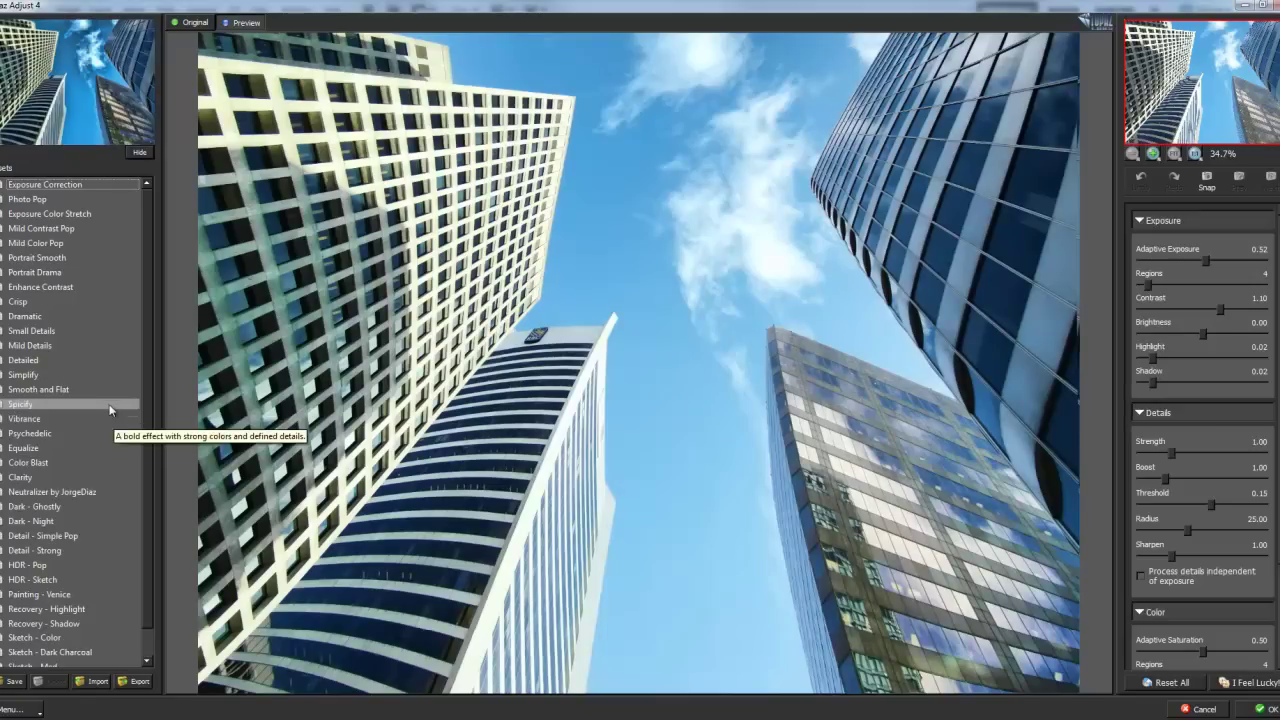
pyautogui.click(120, 510)
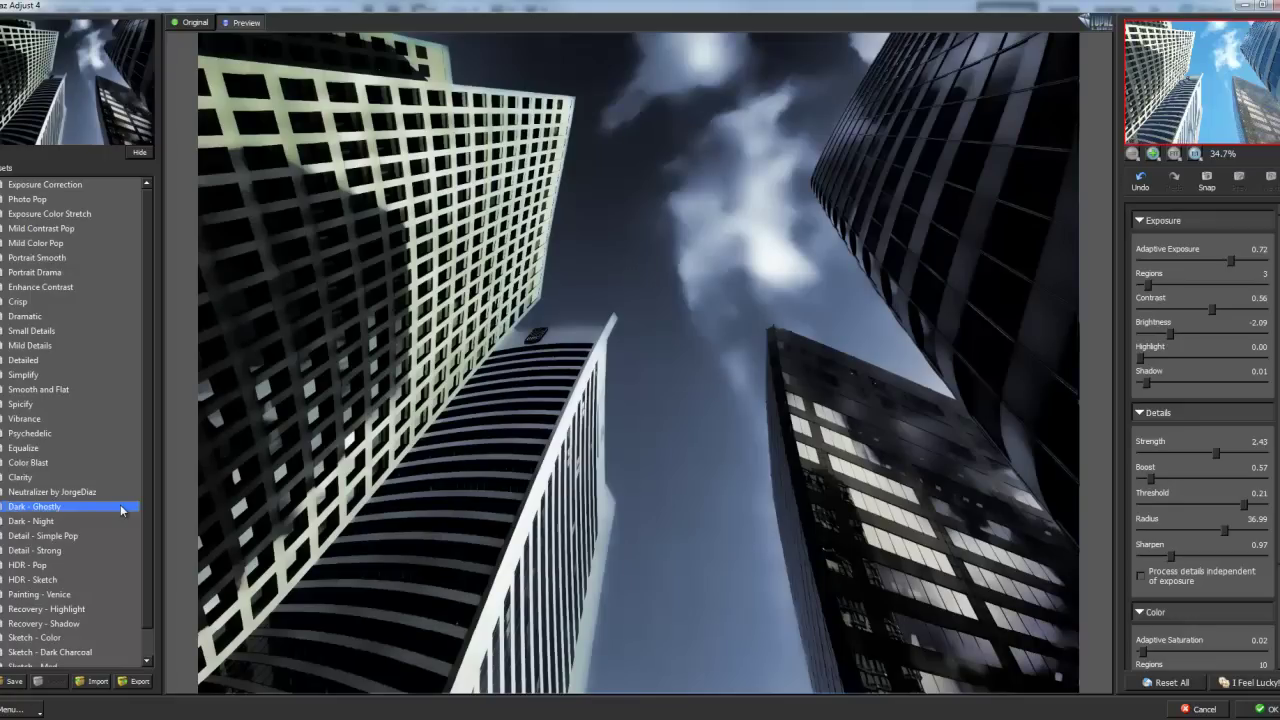
pyautogui.click(1261, 711)
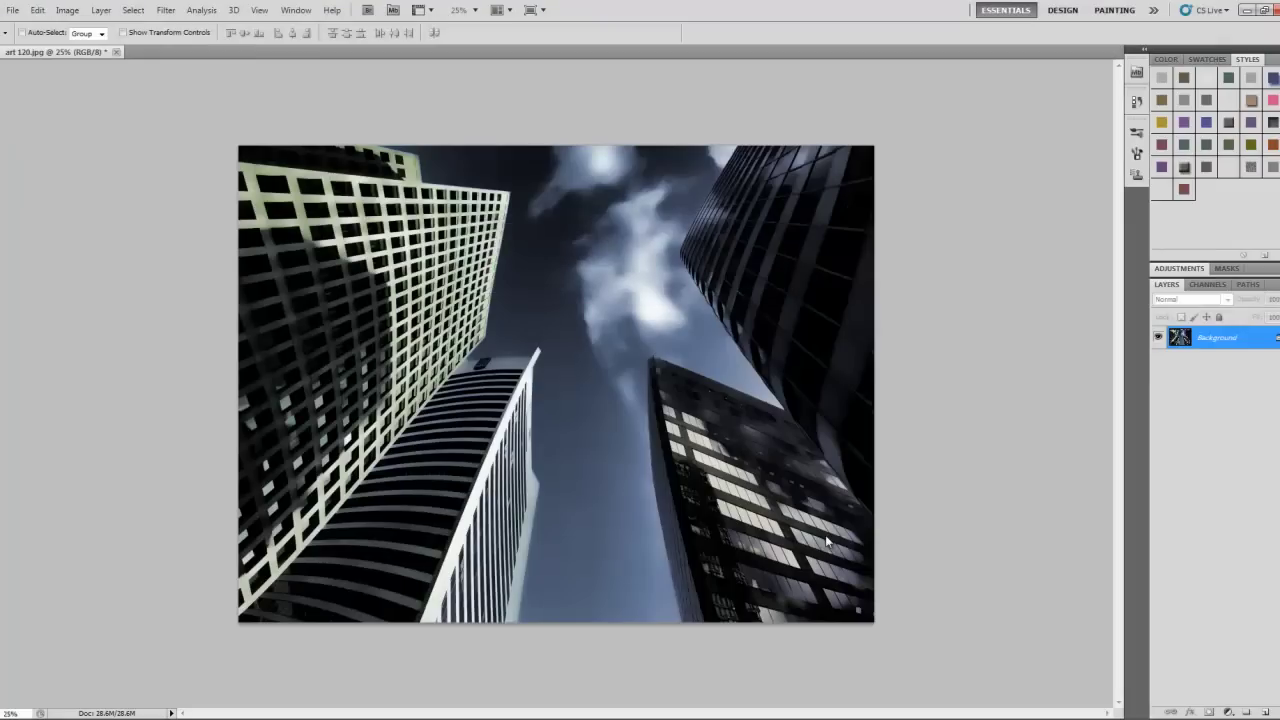
# Step backward to remove the Topaz Dark - Ghostly effect, restoring the blue sky
pyautogui.click(13, 10)
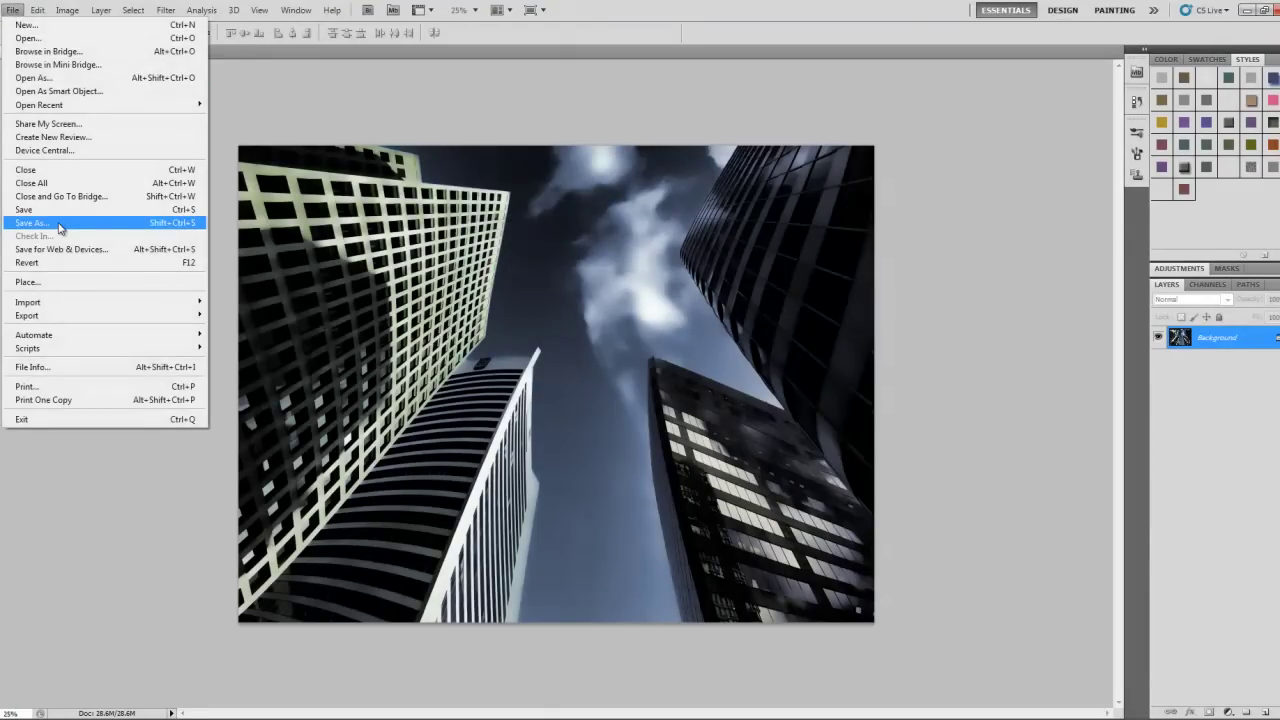
pyautogui.click(97, 509)
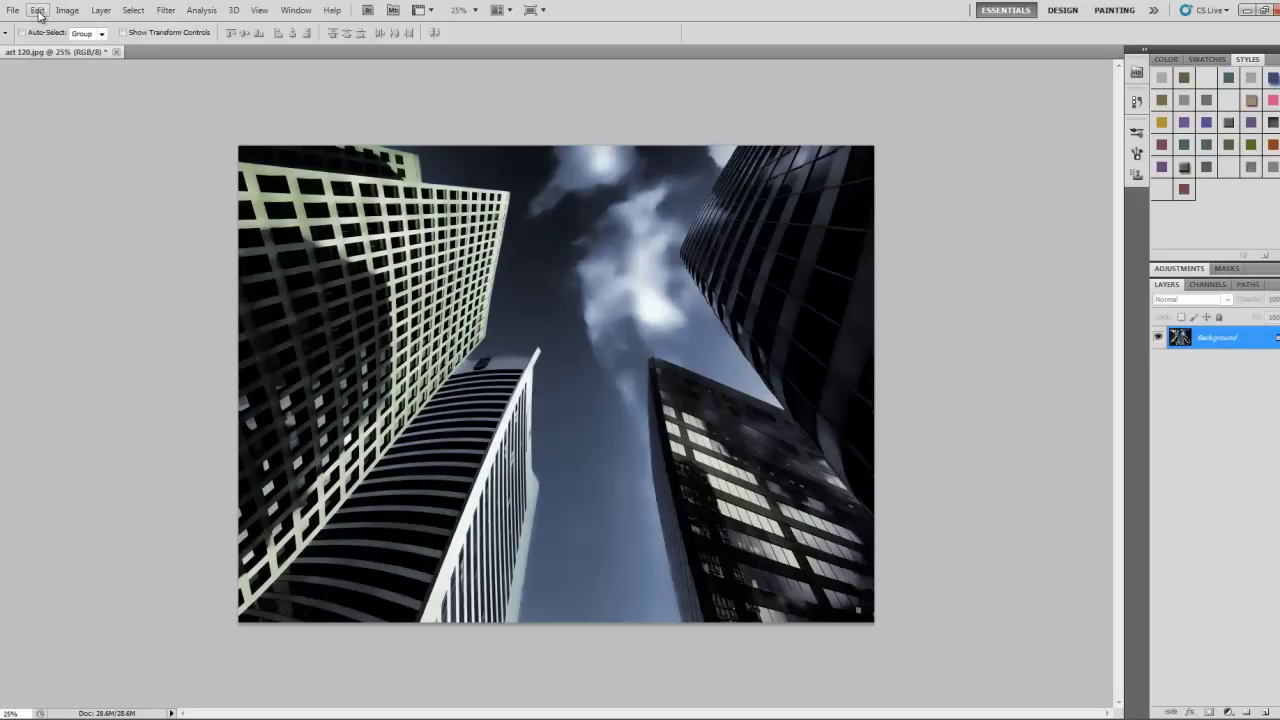
pyautogui.click(40, 14)
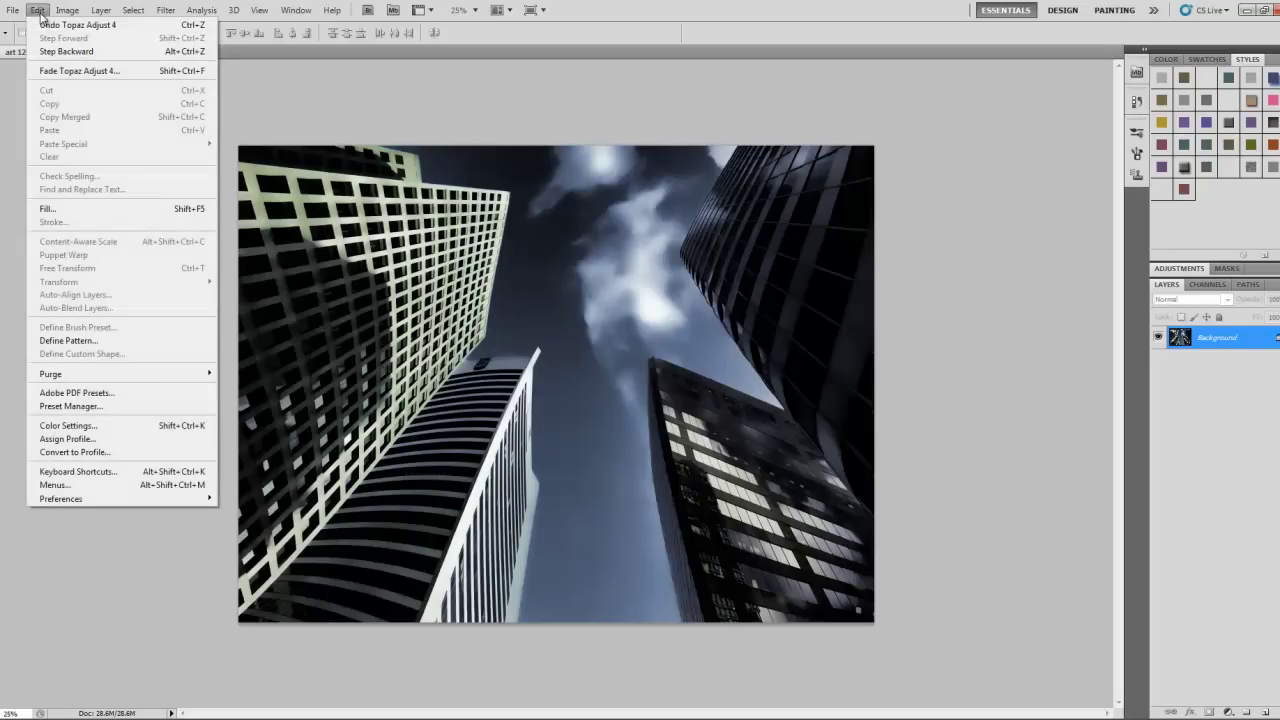
pyautogui.click(75, 51)
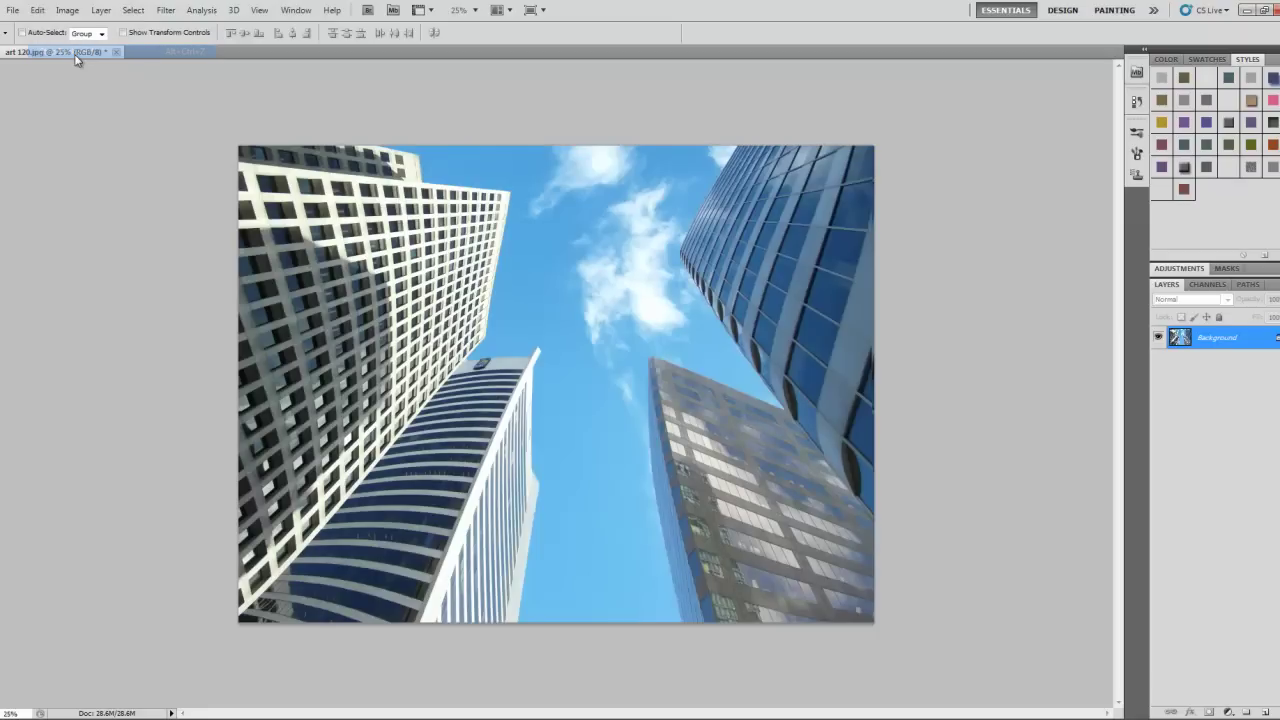
# Apply Topaz Adjust 4's Spicify preset to the photo for vivid, crisp detail
pyautogui.click(165, 11)
pyautogui.moveTo(187, 328)
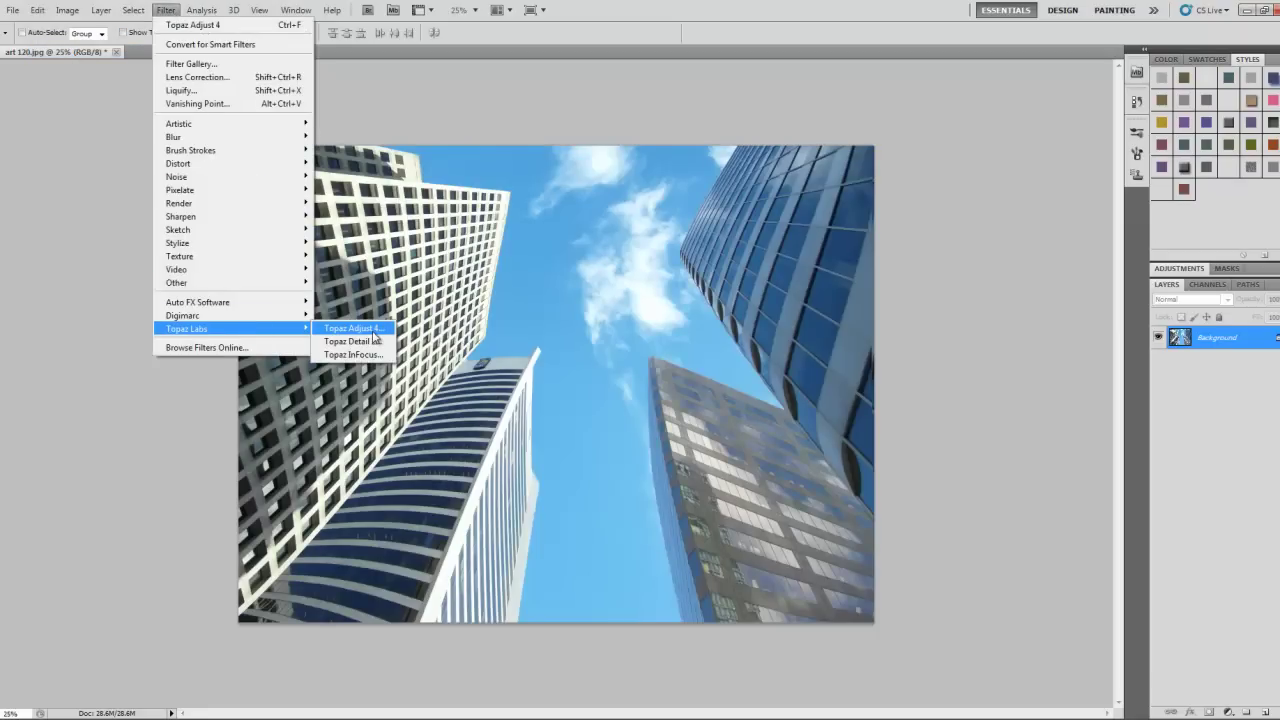
pyautogui.click(372, 330)
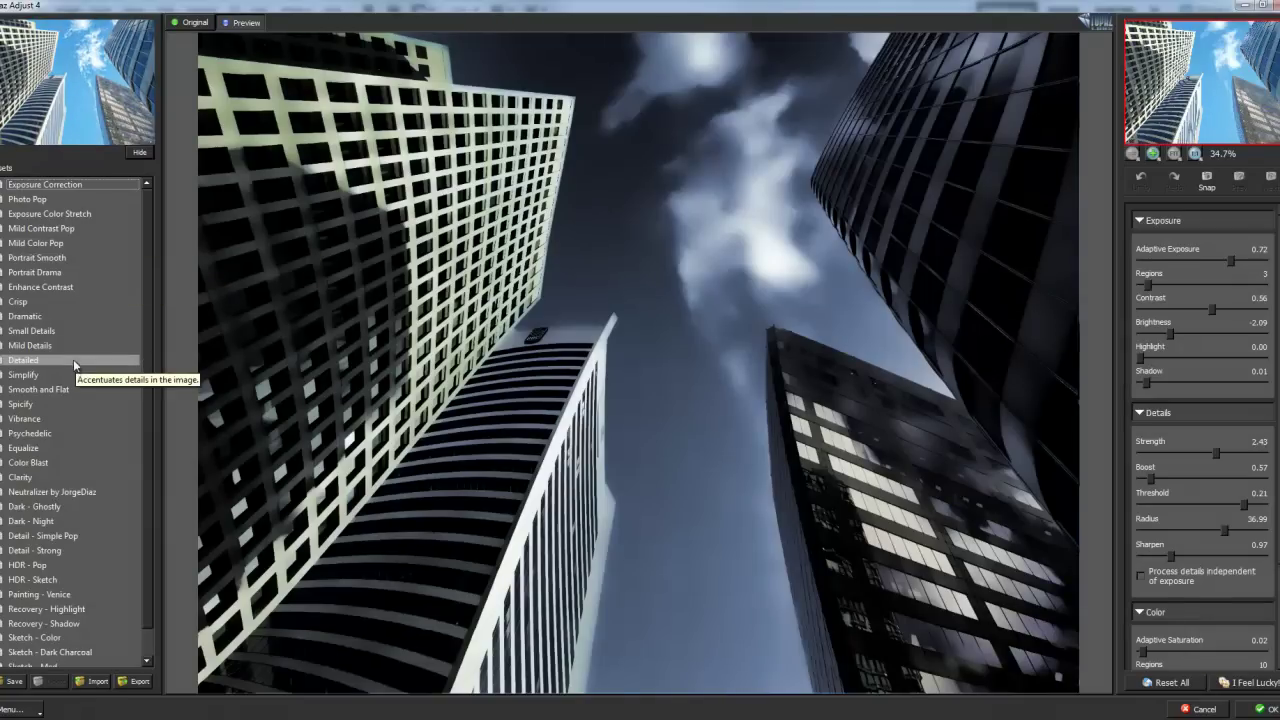
pyautogui.click(70, 404)
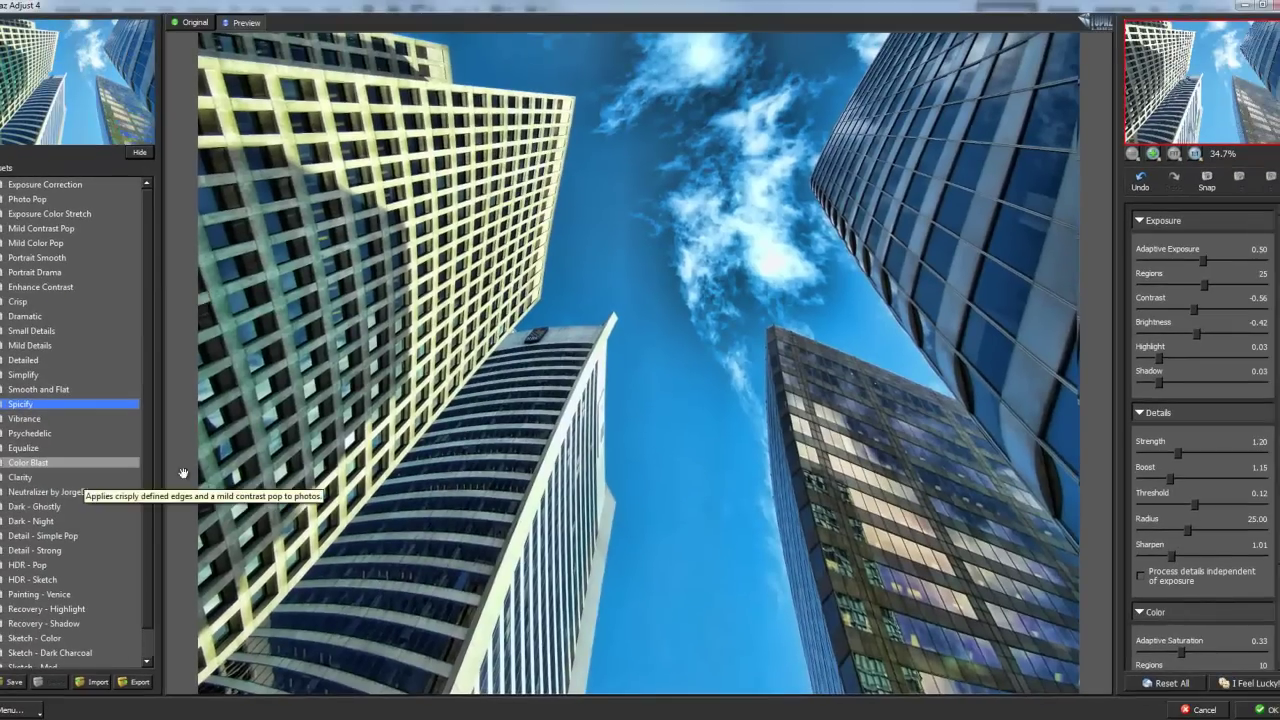
pyautogui.click(1272, 710)
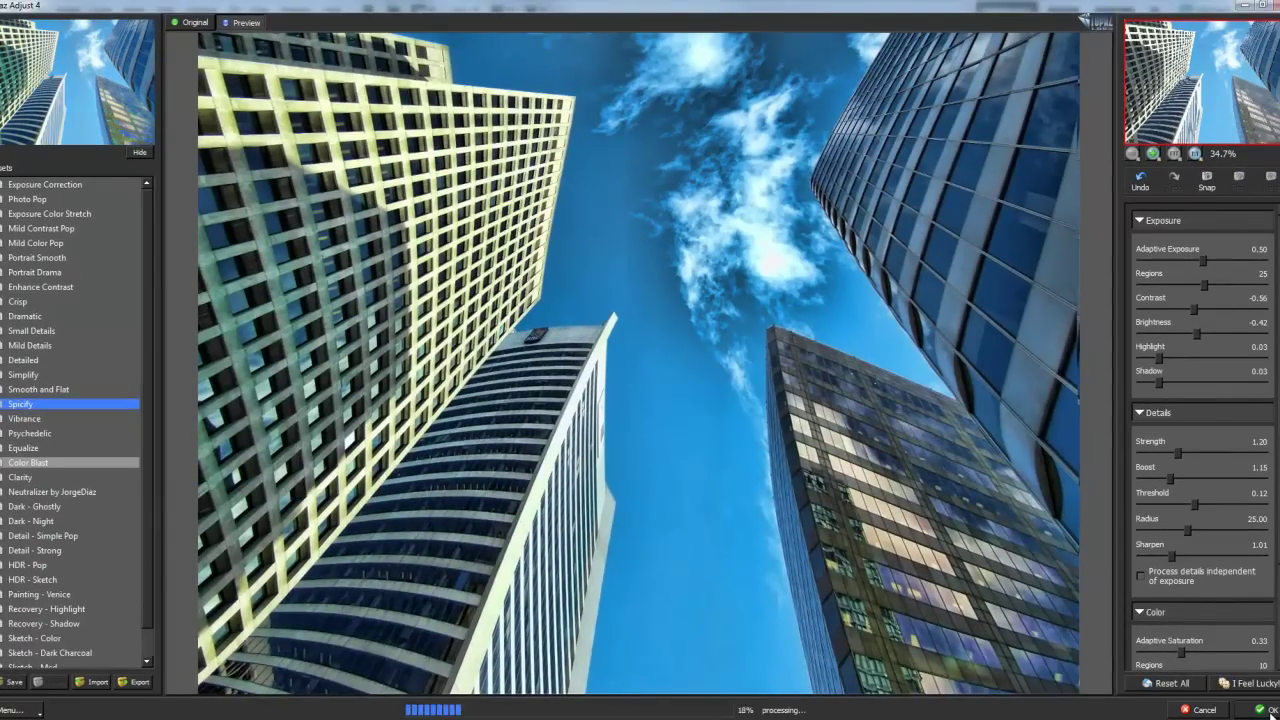